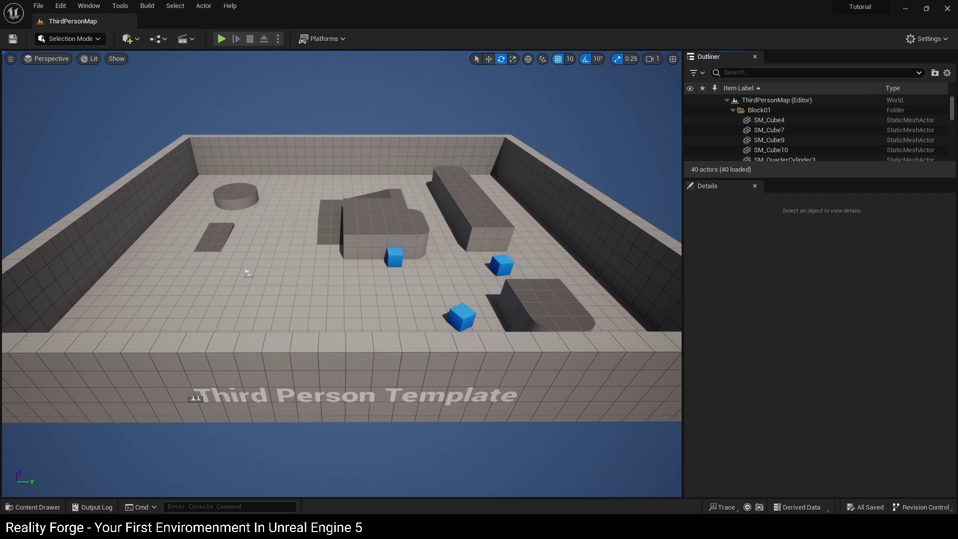
# Create a new level from the Basic template.
pyautogui.click(38, 6)
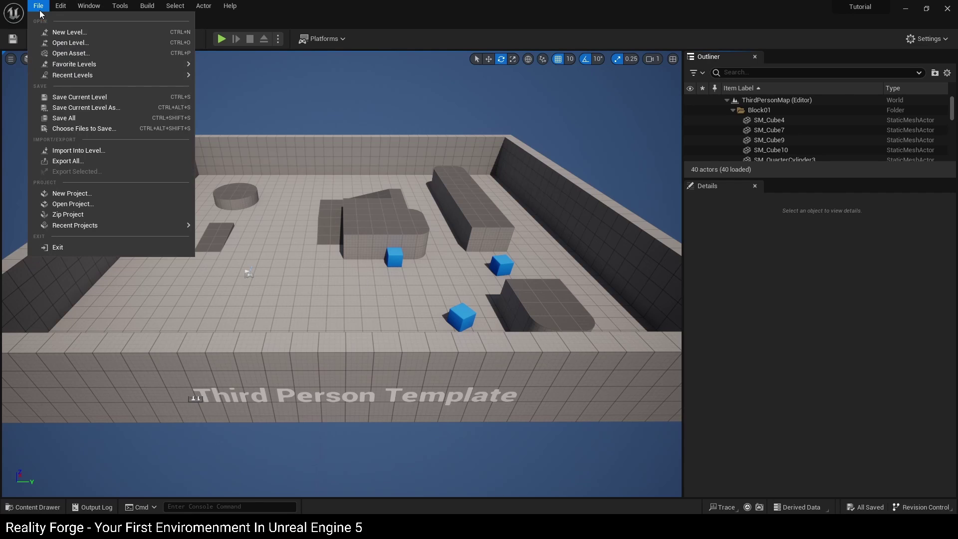
pyautogui.click(52, 36)
pyautogui.click(489, 201)
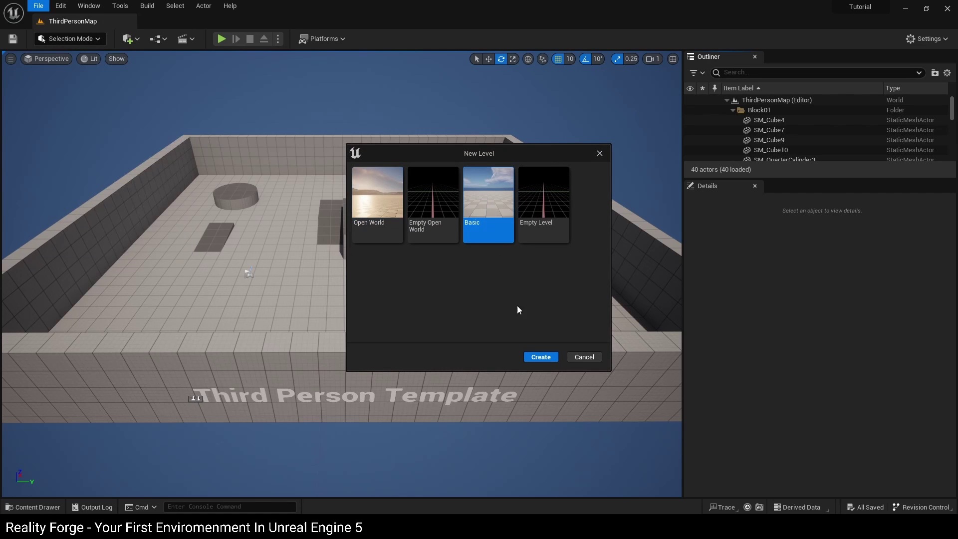
pyautogui.click(540, 357)
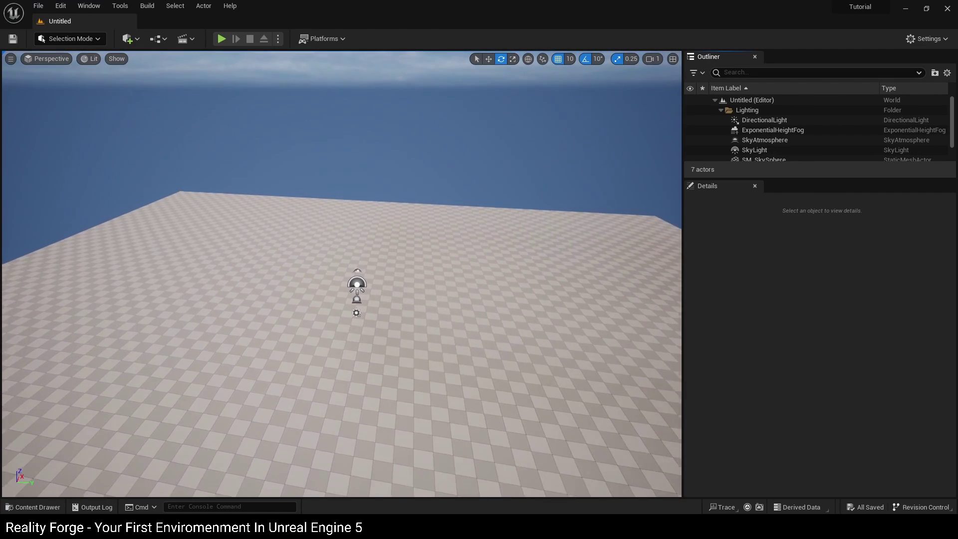
# Open the Architecture folder of the StarterContent assets.
pyautogui.press('s')
pyautogui.moveTo(342, 273); pyautogui.dragTo(630, 192, button='right')
pyautogui.moveTo(349, 205); pyautogui.dragTo(420, 291, button='right')
pyautogui.hotkey('ctrl', 'space')
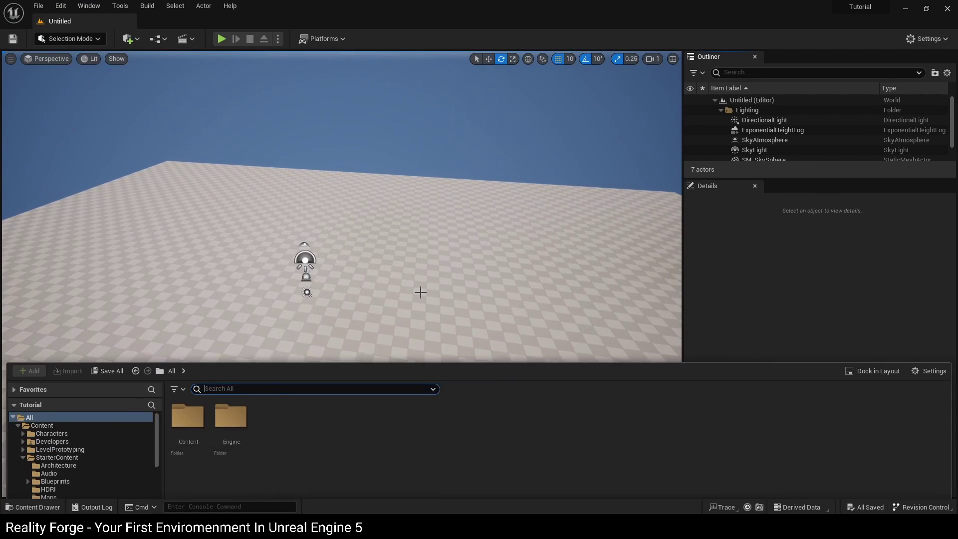
pyautogui.doubleClick(188, 394)
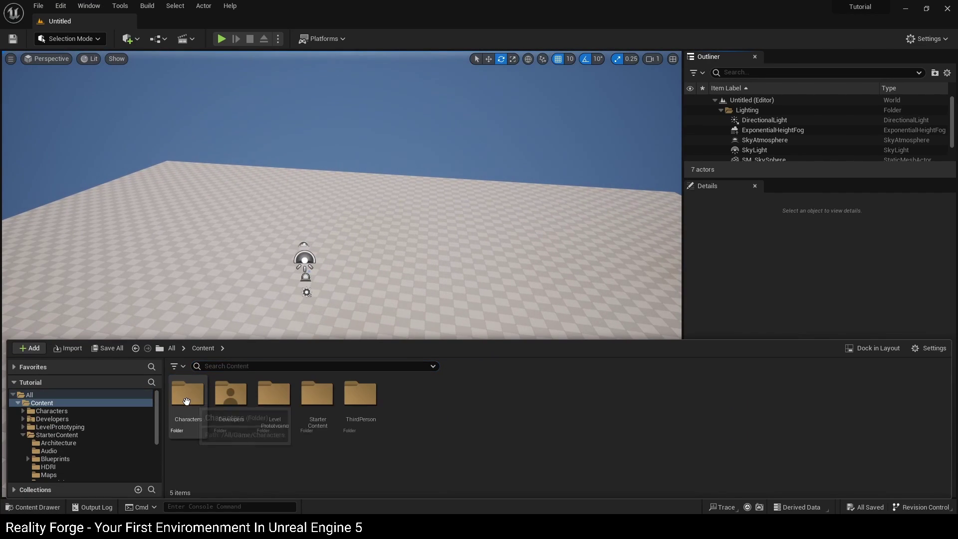
pyautogui.doubleClick(320, 395)
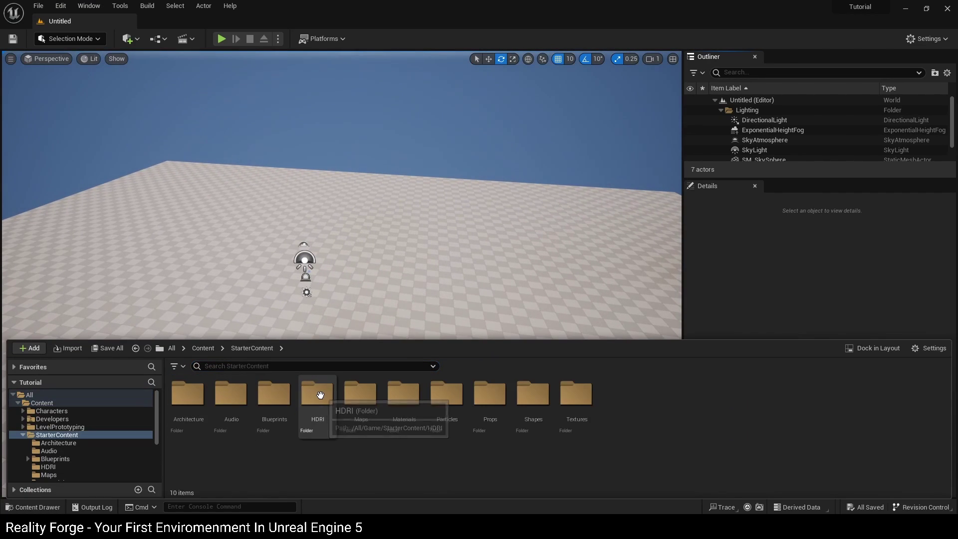
pyautogui.doubleClick(196, 395)
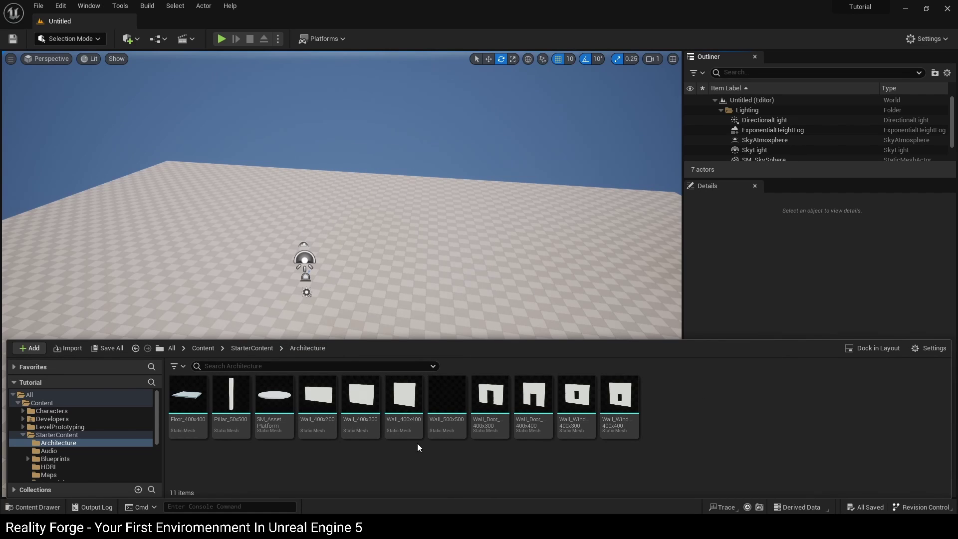
# Place the Wall_Door_400x300 mesh on the floor at about X -240, Y 430 and rotate it -90° about Z.
pyautogui.moveTo(490, 397); pyautogui.dragTo(372, 388)
pyautogui.press('w')
pyautogui.moveTo(352, 365); pyautogui.dragTo(352, 365, button='right')
pyautogui.moveTo(352, 364); pyautogui.dragTo(328, 259)
pyautogui.press('d')
pyautogui.moveTo(328, 259); pyautogui.dragTo(348, 278, button='right')
pyautogui.press('d')
pyautogui.press('s')
# Add a Wall_400x300 mesh and move it to X -250, Y 440 so it forms a corner with the doorway wall.
pyautogui.hotkey('ctrl', 'space')
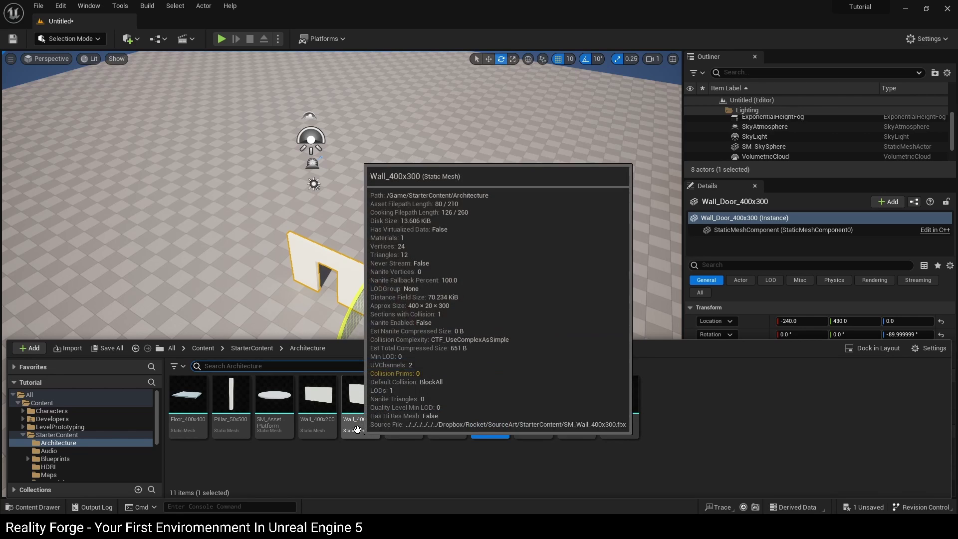
pyautogui.moveTo(363, 423); pyautogui.dragTo(378, 317)
pyautogui.scroll(5, 379, 318)
pyautogui.press('w')
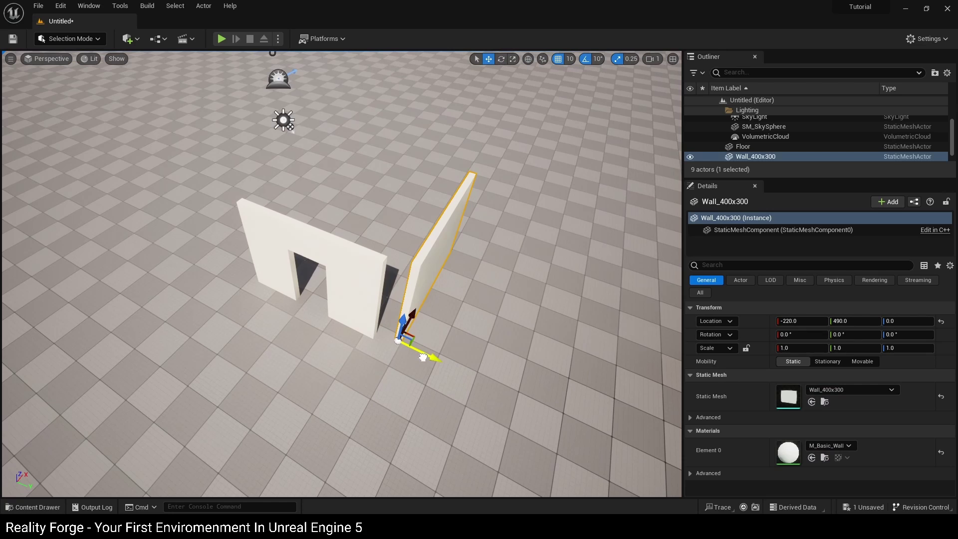
pyautogui.moveTo(419, 355); pyautogui.dragTo(391, 315)
pyautogui.press('d')
pyautogui.moveTo(425, 323); pyautogui.dragTo(295, 301, button='right')
pyautogui.press('w')
pyautogui.click(376, 374)
pyautogui.click(349, 333)
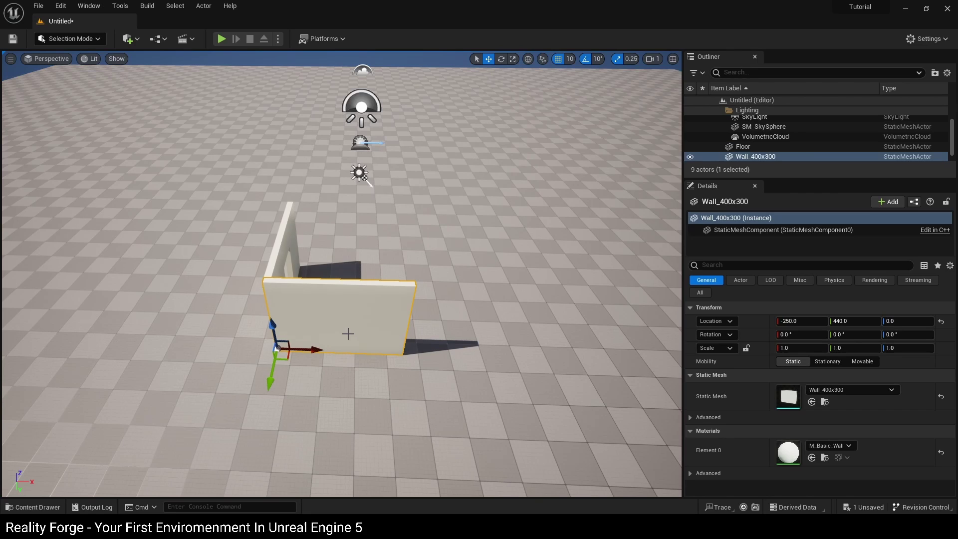
pyautogui.moveTo(348, 334); pyautogui.dragTo(364, 338, button='right')
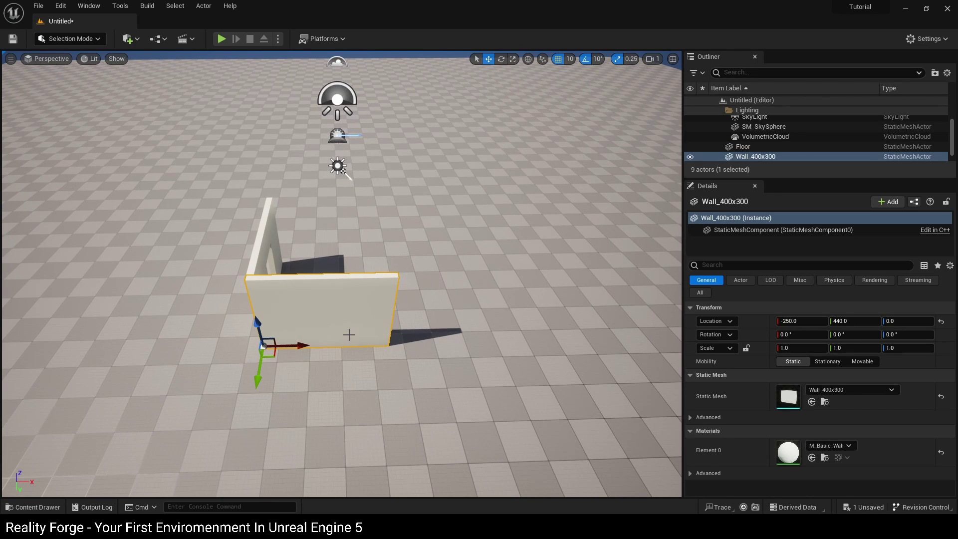
pyautogui.hotkey('ctrl', 'd')
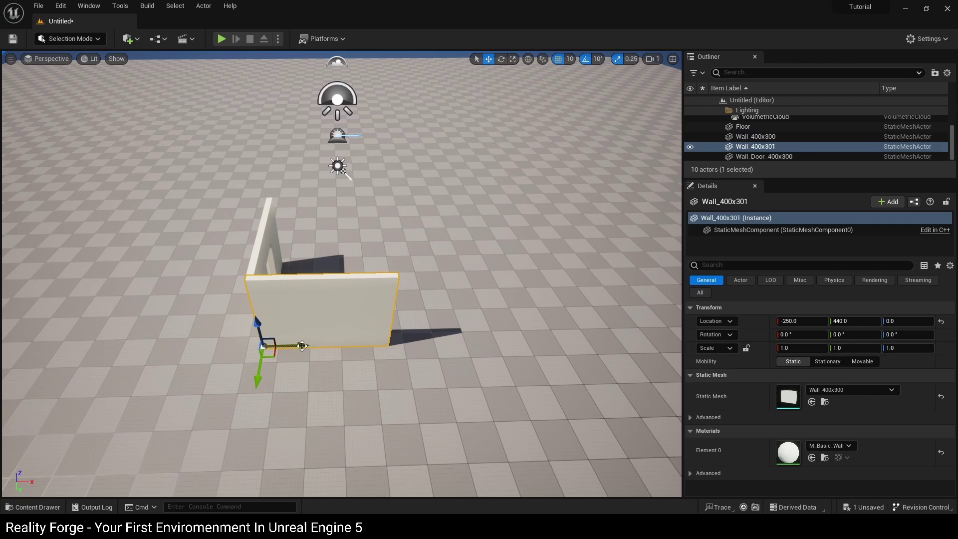
pyautogui.moveTo(302, 345); pyautogui.dragTo(428, 333)
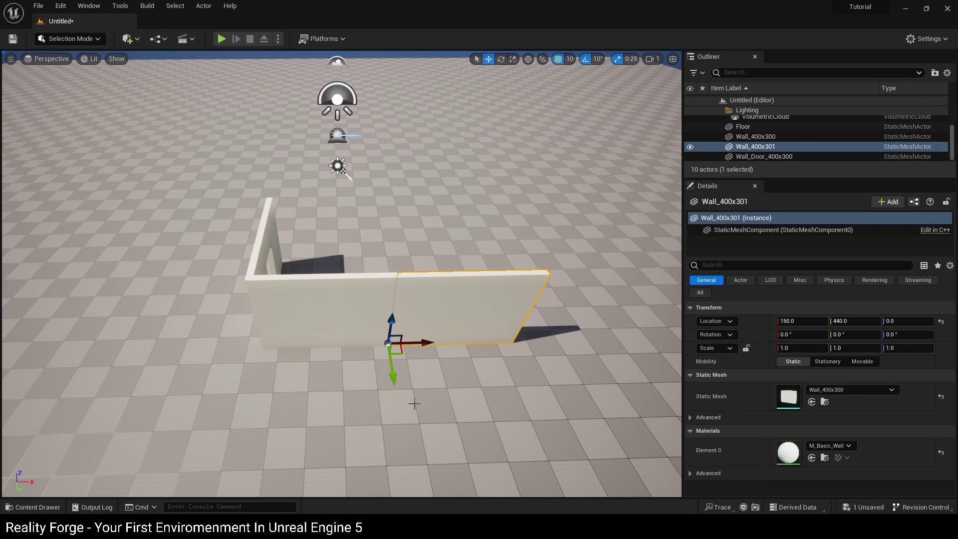
pyautogui.press('Delete')
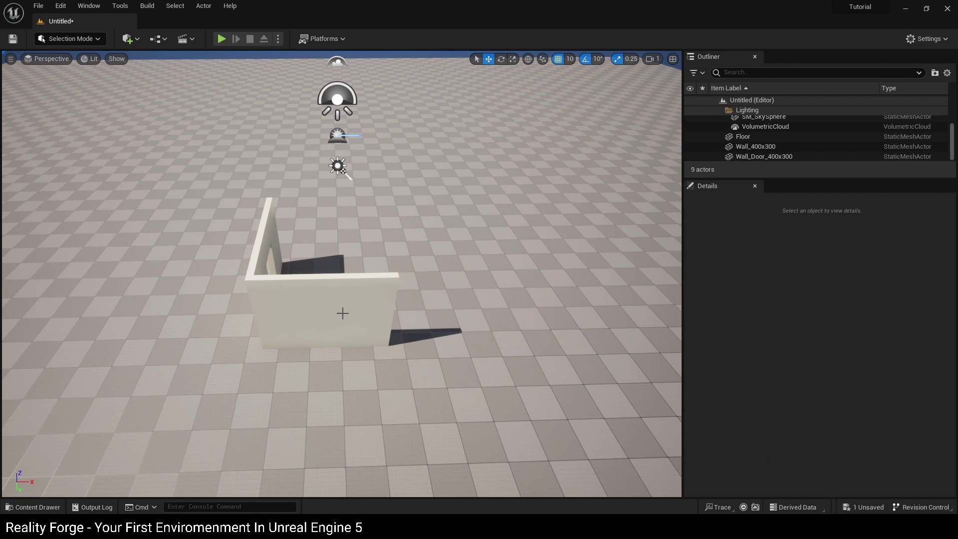
pyautogui.click(342, 314)
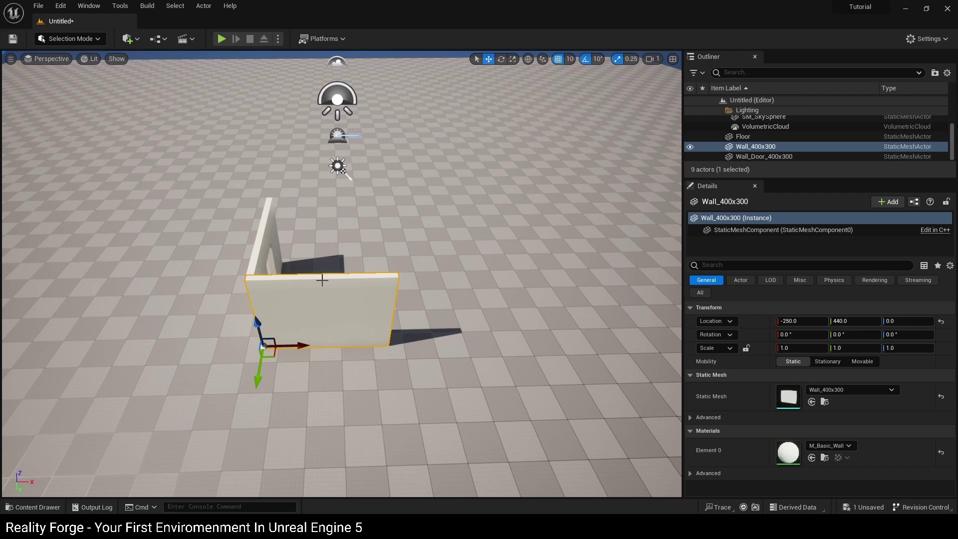
pyautogui.hotkey('ctrl', 'd')
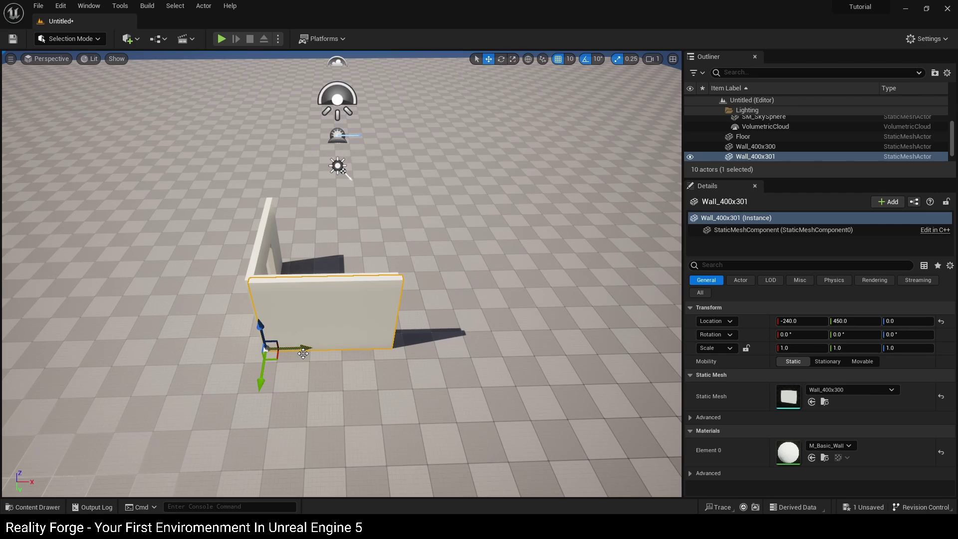
pyautogui.moveTo(303, 347); pyautogui.dragTo(428, 346)
pyautogui.moveTo(399, 377); pyautogui.dragTo(400, 375)
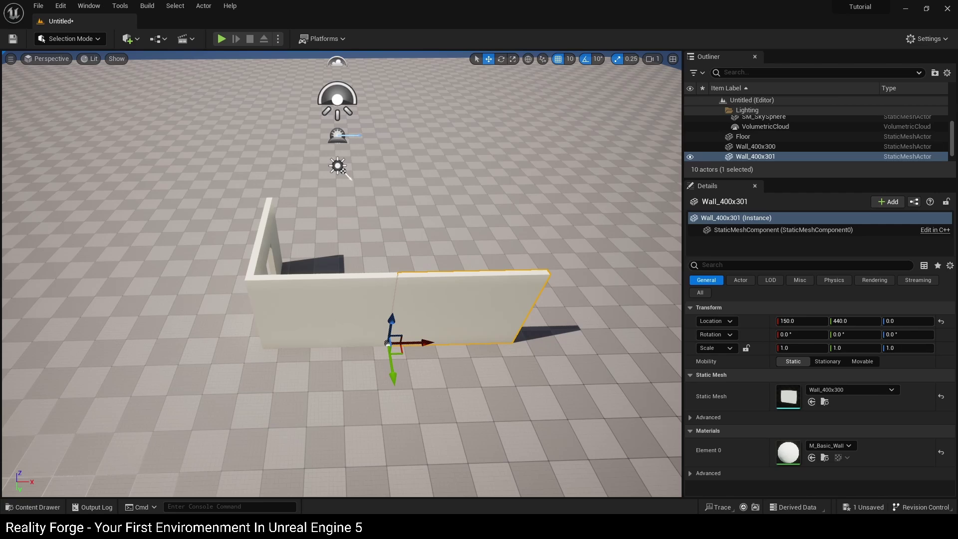
pyautogui.press('Delete')
# Duplicate the plain wall along its length, placing the copy end to end at X 150, Y 440.
pyautogui.click(339, 296)
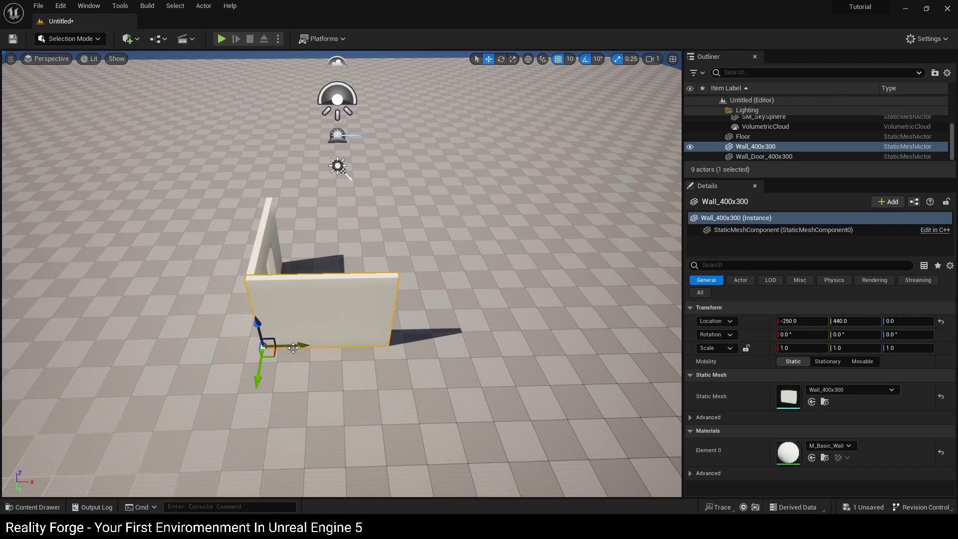
pyautogui.keyDown('alt'); pyautogui.moveTo(293, 347); pyautogui.dragTo(419, 342); pyautogui.keyUp('alt')
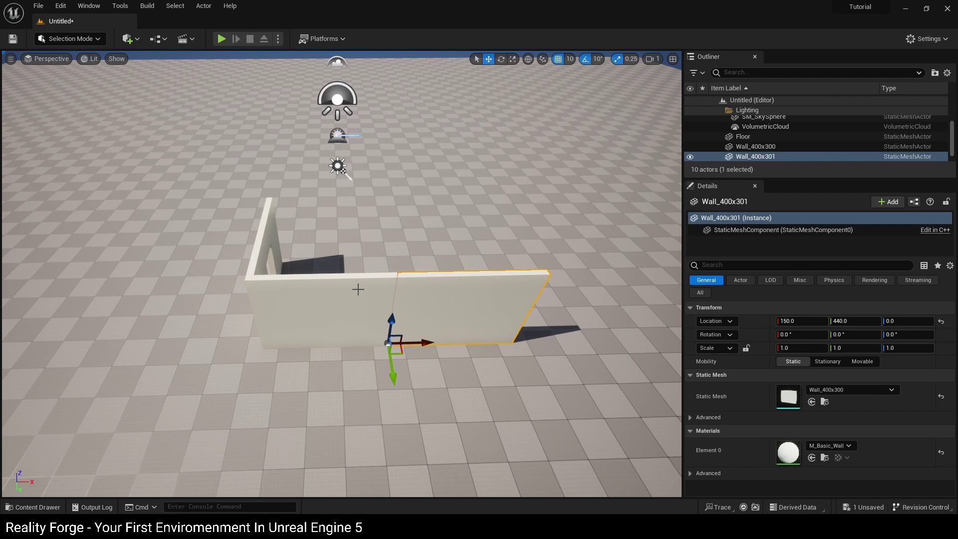
pyautogui.press('d')
pyautogui.moveTo(358, 289); pyautogui.dragTo(187, 279, button='right')
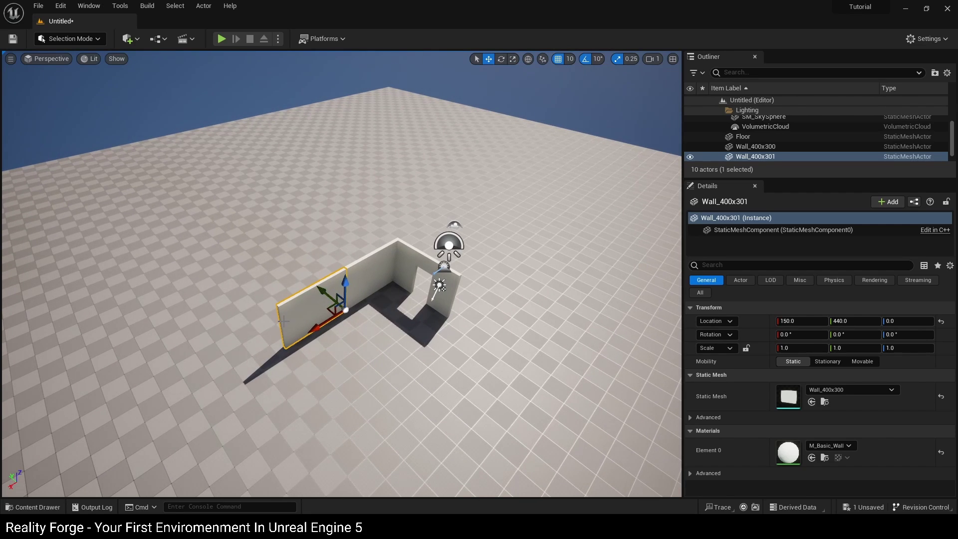
# Make a copy of the second plain wall rotated -90° about Z.
pyautogui.click(400, 266)
pyautogui.moveTo(378, 348); pyautogui.dragTo(372, 344, button='right')
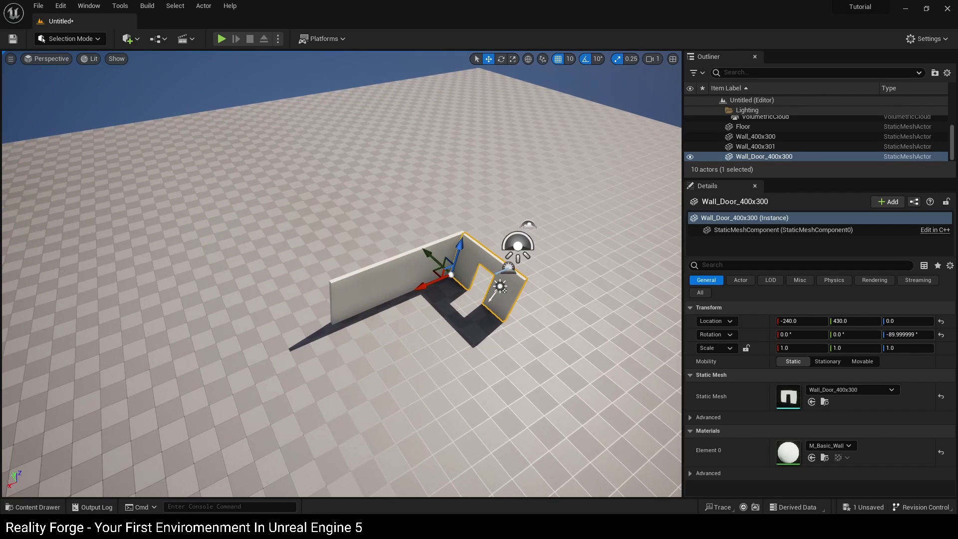
pyautogui.press('s')
pyautogui.moveTo(355, 302); pyautogui.dragTo(363, 311, button='right')
pyautogui.click(351, 282)
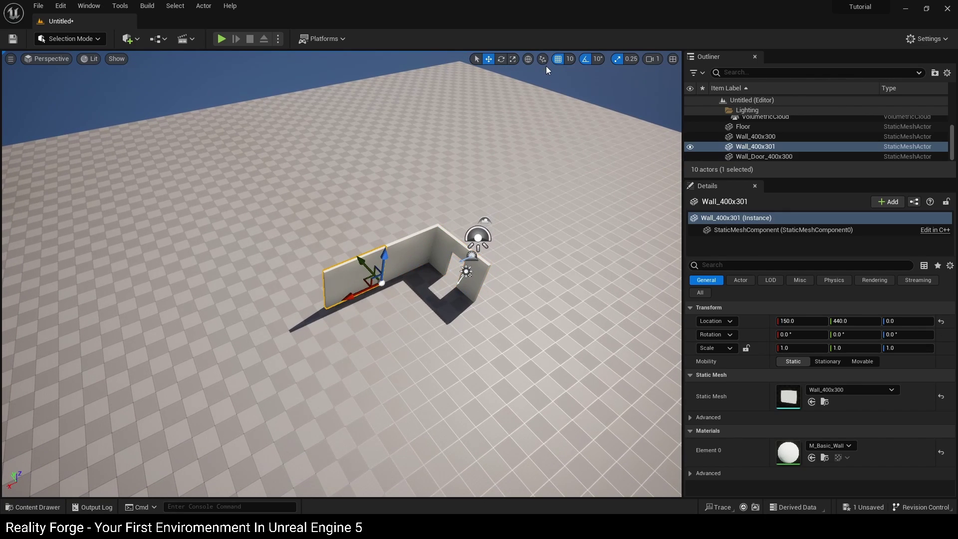
pyautogui.click(502, 60)
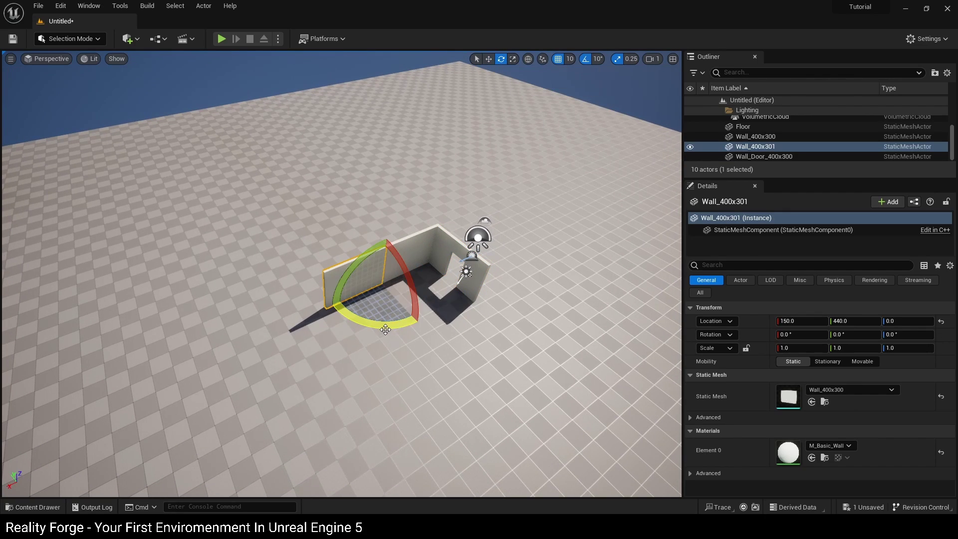
pyautogui.keyDown('alt'); pyautogui.moveTo(386, 330); pyautogui.dragTo(423, 333); pyautogui.keyUp('alt')
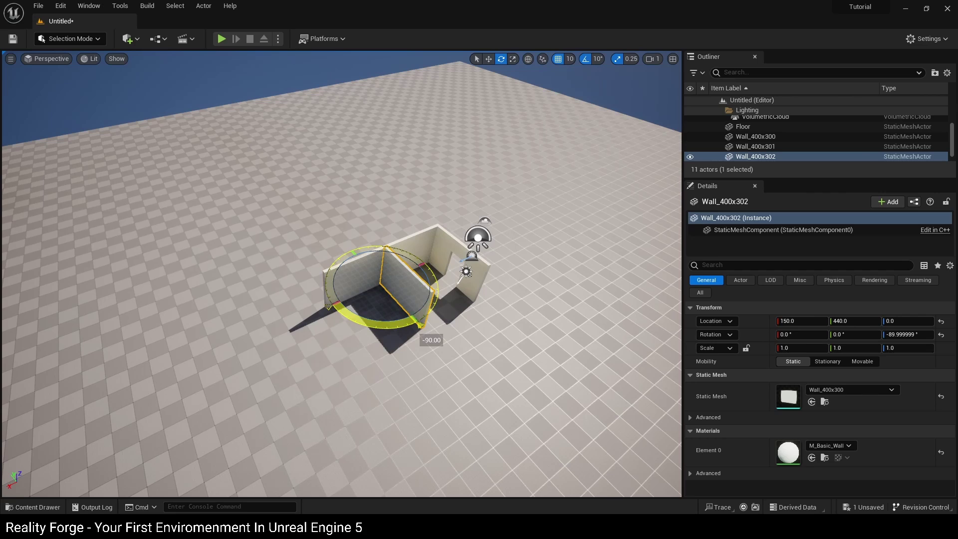
# Move the rotated wall copy to X 540, Y 440 so it closes the end of the long side.
pyautogui.press('w')
pyautogui.moveTo(346, 300); pyautogui.dragTo(297, 322)
pyautogui.moveTo(297, 322); pyautogui.dragTo(302, 336, button='right')
pyautogui.press('w')
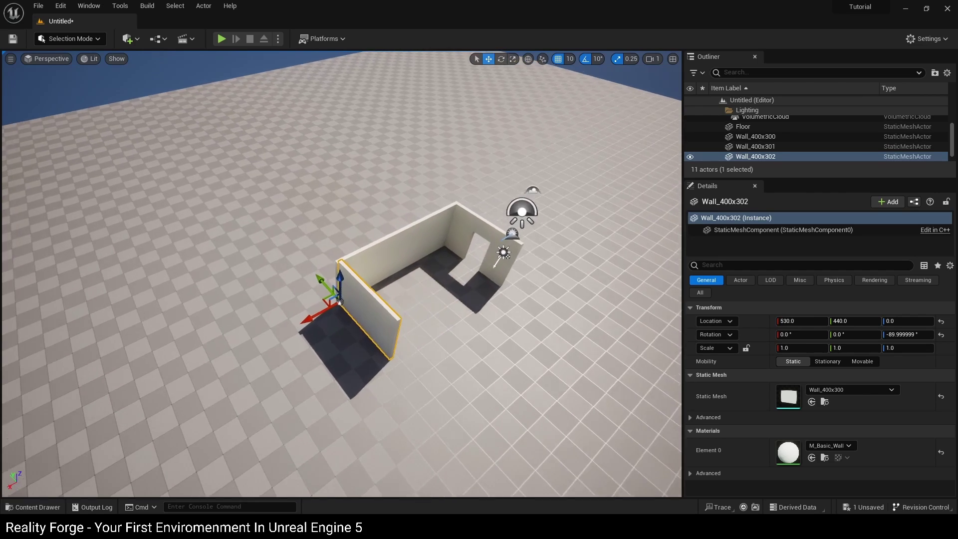
pyautogui.scroll(3, 340, 302)
pyautogui.moveTo(309, 357); pyautogui.dragTo(307, 358)
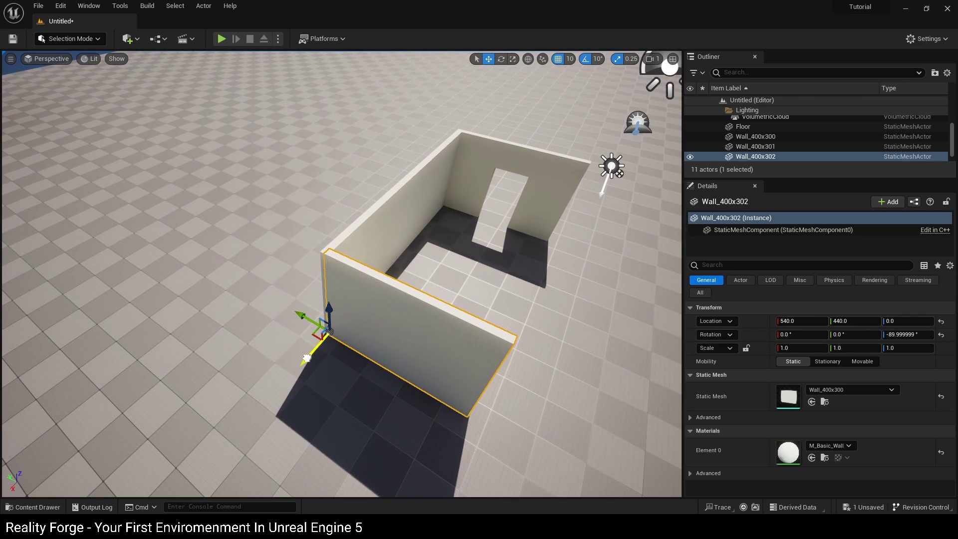
# Duplicate the end wall along its length, placing the copy at X 540, Y 40.
pyautogui.click(362, 397)
pyautogui.press('s')
pyautogui.moveTo(361, 397); pyautogui.dragTo(399, 374, button='right')
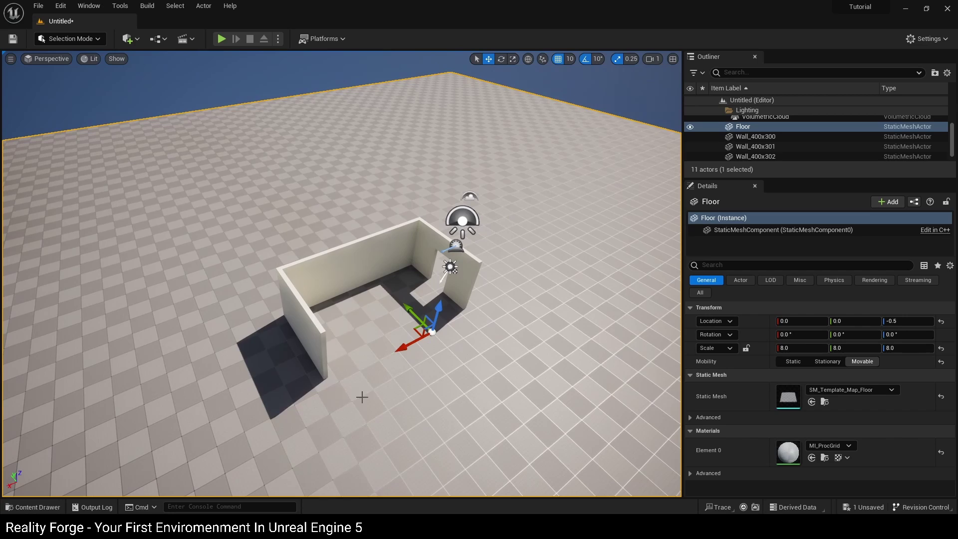
pyautogui.moveTo(343, 383); pyautogui.dragTo(344, 383, button='right')
pyautogui.press('w')
pyautogui.press('s')
pyautogui.click(306, 330)
pyautogui.moveTo(306, 329); pyautogui.dragTo(330, 337, button='right')
pyautogui.press('a')
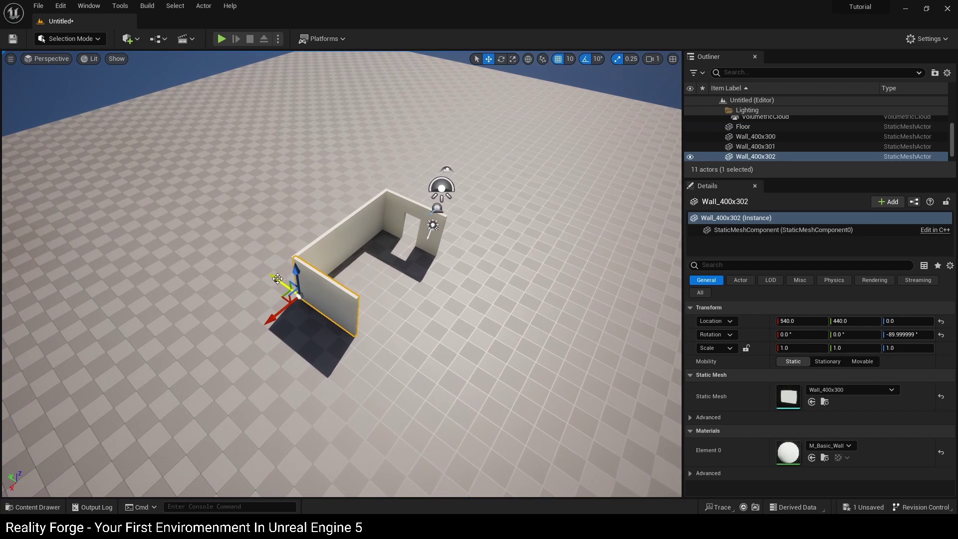
pyautogui.keyDown('alt'); pyautogui.moveTo(274, 276); pyautogui.dragTo(327, 313); pyautogui.keyUp('alt')
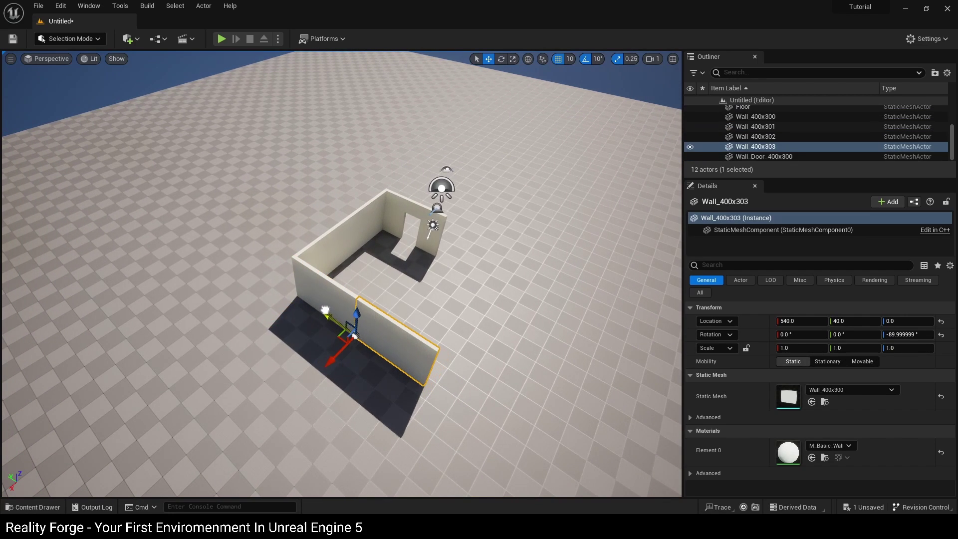
# Make a copy of the newest end wall, turned to -180° about Z.
pyautogui.press('d')
pyautogui.moveTo(326, 313); pyautogui.dragTo(279, 312, button='right')
pyautogui.press('e')
pyautogui.keyDown('alt'); pyautogui.moveTo(315, 367); pyautogui.dragTo(355, 371); pyautogui.keyUp('alt')
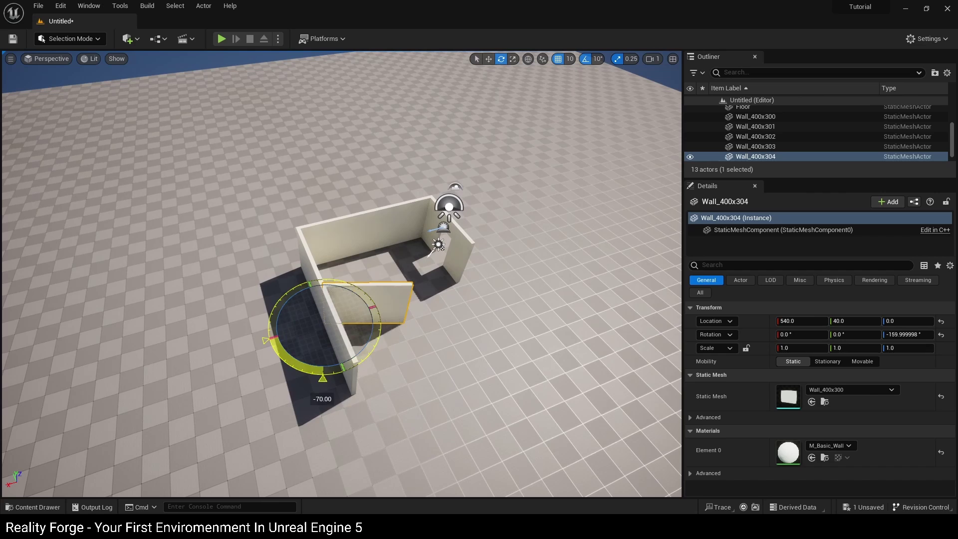
# Move the turned wall to X 530, Y -350 so it meets the outer end of the end walls.
pyautogui.press('w')
pyautogui.moveTo(307, 308); pyautogui.dragTo(358, 422)
pyautogui.scroll(5, 354, 392)
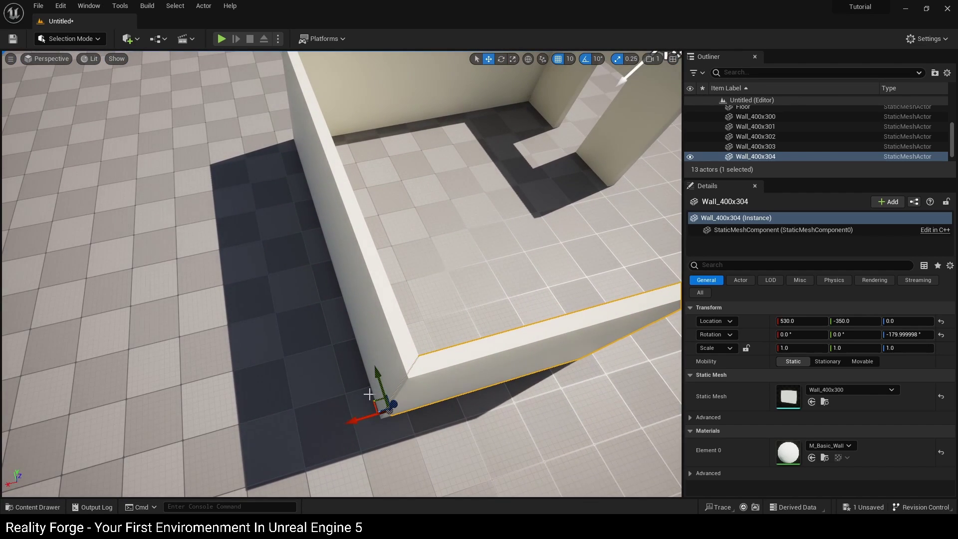
pyautogui.press('s')
pyautogui.moveTo(369, 394); pyautogui.dragTo(339, 394, button='right')
pyautogui.press('w')
pyautogui.moveTo(338, 415)
pyautogui.mouseDown()
pyautogui.moveTo(327, 415)
pyautogui.moveTo(350, 415)
pyautogui.moveTo(341, 415)
pyautogui.mouseUp()
pyautogui.press('d')
pyautogui.moveTo(332, 383); pyautogui.dragTo(279, 384, button='right')
pyautogui.press('s')
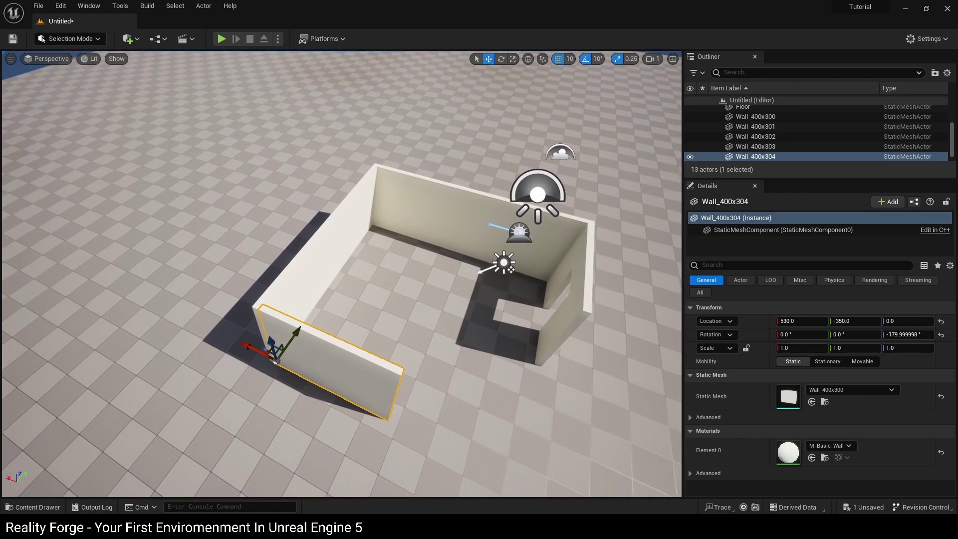
# Duplicate the wall along its length toward the doorway side to extend the room's second long side.
pyautogui.scroll(-1, 345, 278)
pyautogui.scroll(-2, 250, 320)
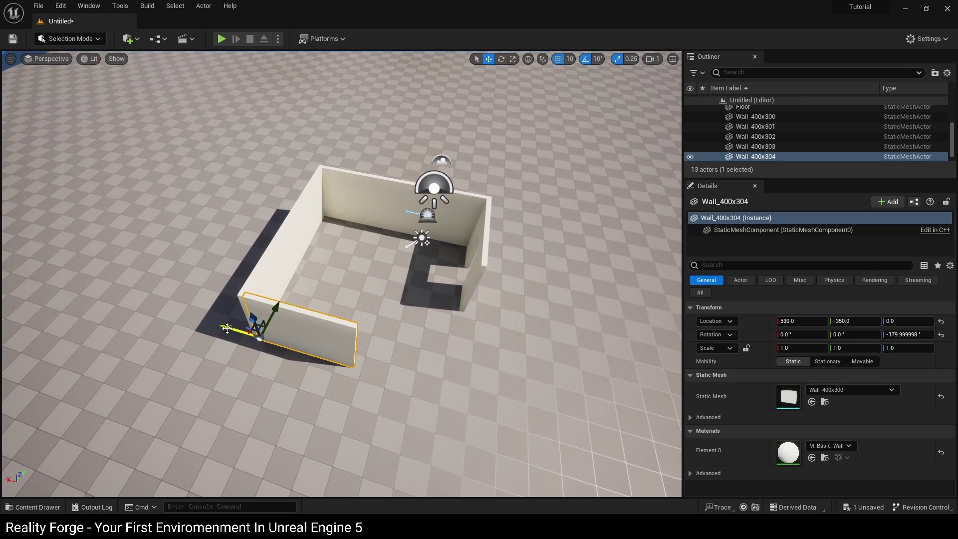
pyautogui.keyDown('alt'); pyautogui.moveTo(223, 327); pyautogui.dragTo(323, 343); pyautogui.keyUp('alt')
# Make a perpendicular copy of the newest wall and move it in line with the doorway wall to close the room.
pyautogui.press('d')
pyautogui.moveTo(315, 345); pyautogui.dragTo(255, 346, button='right')
pyautogui.press('w')
pyautogui.press('e')
pyautogui.keyDown('alt'); pyautogui.moveTo(251, 372); pyautogui.dragTo(303, 375); pyautogui.keyUp('alt')
pyautogui.press('w')
pyautogui.press('d')
pyautogui.moveTo(303, 376); pyautogui.dragTo(175, 350, button='right')
pyautogui.press('w')
pyautogui.moveTo(305, 368); pyautogui.dragTo(296, 357)
# Select two adjoining walls together and shift them slightly to line up with the room's corner.
pyautogui.click(323, 196)
pyautogui.keyDown('shift'); pyautogui.click(353, 162); pyautogui.keyUp('shift')
pyautogui.moveTo(353, 162); pyautogui.dragTo(395, 173, button='right')
pyautogui.press('a')
pyautogui.moveTo(390, 188); pyautogui.dragTo(381, 188)
# Examine the outer walls from all sides of the room to check that their ends meet at the corners.
pyautogui.press('d')
pyautogui.moveTo(380, 189); pyautogui.dragTo(220, 195, button='right')
pyautogui.press('s')
pyautogui.moveTo(522, 277); pyautogui.dragTo(366, 299, button='right')
pyautogui.press('d')
pyautogui.click(476, 319)
pyautogui.moveTo(475, 318); pyautogui.dragTo(435, 302, button='right')
pyautogui.press('s')
pyautogui.click(418, 341)
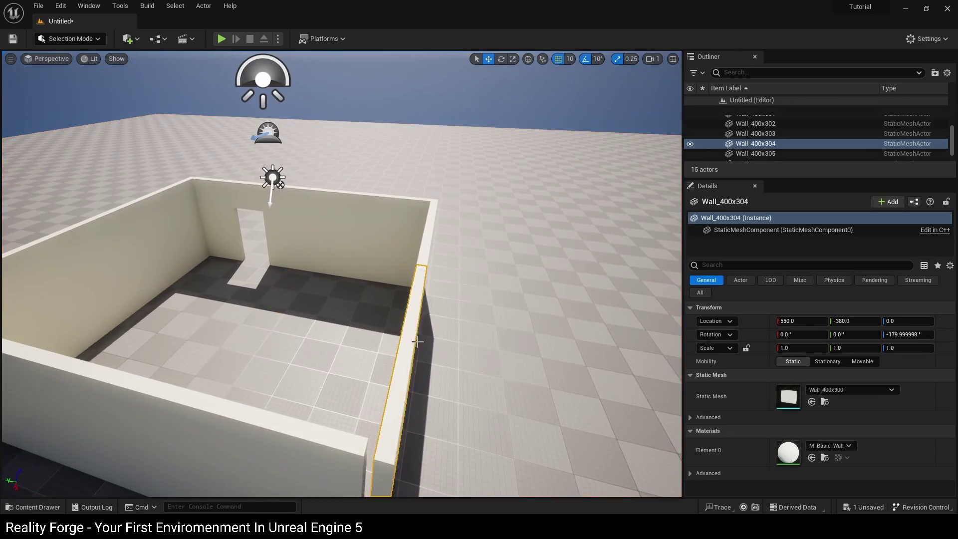
pyautogui.press('a')
pyautogui.moveTo(382, 362)
pyautogui.mouseDown(button='right')
pyautogui.moveTo(454, 372)
pyautogui.moveTo(399, 362)
pyautogui.mouseUp(button='right')
pyautogui.click(383, 362)
pyautogui.keyDown('ctrl'); pyautogui.click(268, 361); pyautogui.keyUp('ctrl')
pyautogui.press('d')
pyautogui.moveTo(268, 361); pyautogui.dragTo(210, 362, button='right')
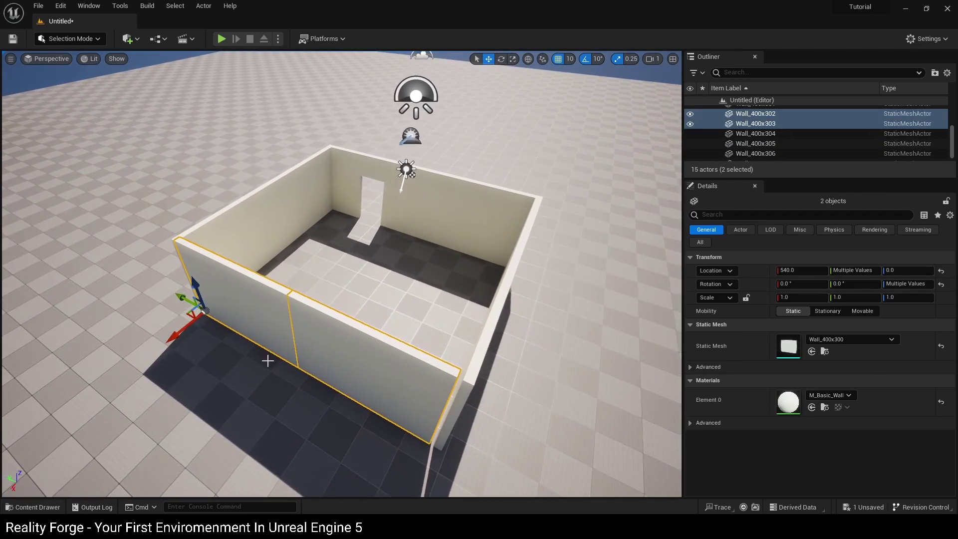
pyautogui.press('a')
pyautogui.moveTo(186, 301); pyautogui.dragTo(55, 317, button='right')
pyautogui.click(186, 301)
pyautogui.press('d')
pyautogui.press('d')
pyautogui.moveTo(233, 357); pyautogui.dragTo(192, 386, button='right')
pyautogui.press('s')
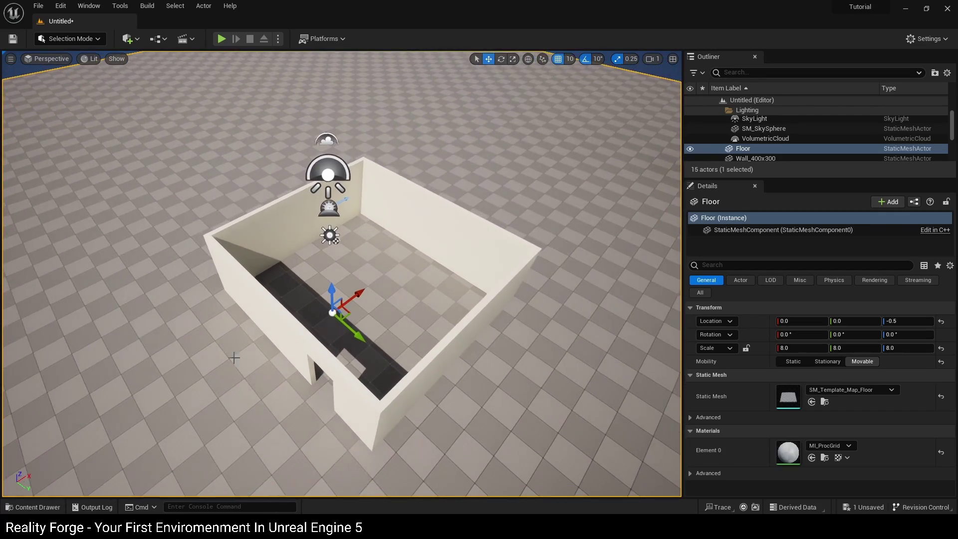
# Copy the end wall inside the room and rotate the copy by -90° to form a perpendicular partition, adjusting its position along X.
pyautogui.moveTo(320, 259); pyautogui.dragTo(320, 259, button='right')
pyautogui.press('w')
pyautogui.press('a')
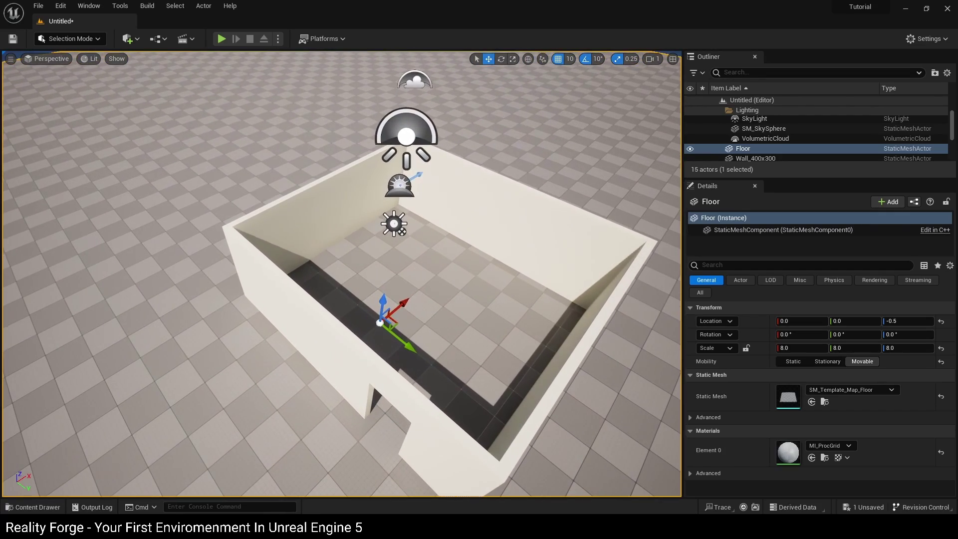
pyautogui.click(315, 230)
pyautogui.keyDown('alt'); pyautogui.moveTo(340, 279); pyautogui.dragTo(319, 279); pyautogui.keyUp('alt')
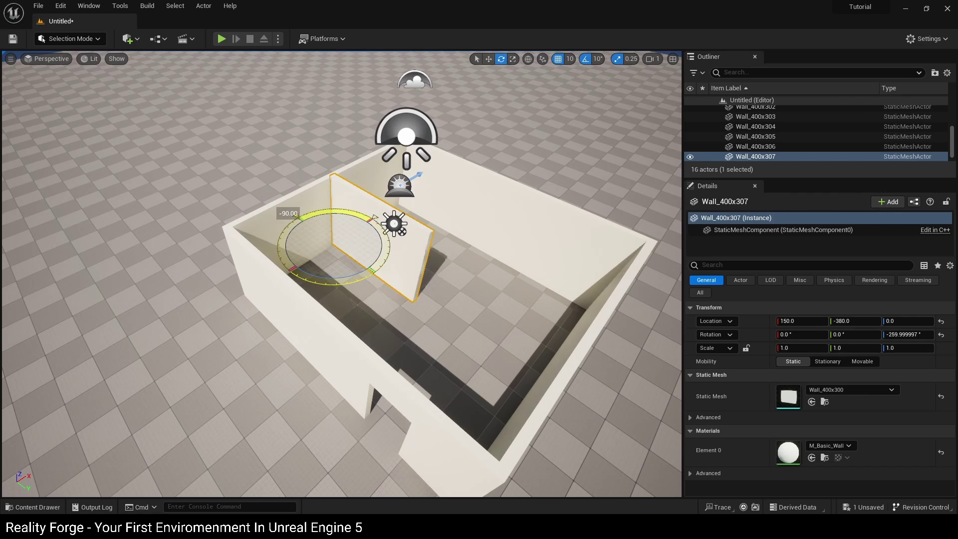
pyautogui.press('d')
pyautogui.moveTo(375, 239); pyautogui.dragTo(285, 250, button='right')
pyautogui.press('s')
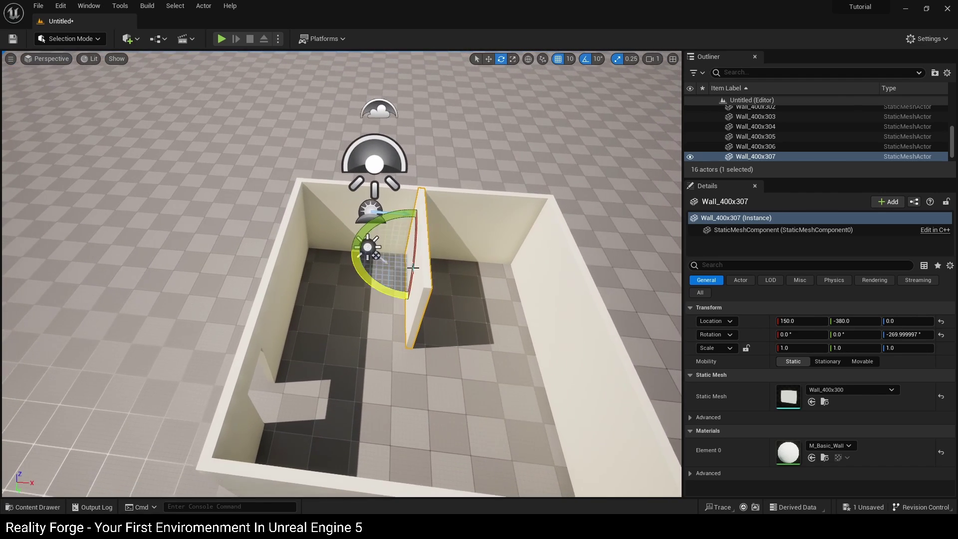
pyautogui.press('w')
pyautogui.moveTo(443, 257); pyautogui.dragTo(418, 255)
# Duplicate the end wall inward to the free end of the first partition, enclosing a corner room, and nudge the first partition to X 140.
pyautogui.press('d')
pyautogui.moveTo(360, 203); pyautogui.dragTo(304, 203, button='right')
pyautogui.click(359, 202)
pyautogui.keyDown('alt'); pyautogui.moveTo(390, 275); pyautogui.dragTo(350, 375); pyautogui.keyUp('alt')
pyautogui.click(373, 239)
pyautogui.moveTo(418, 258); pyautogui.dragTo(432, 261)
# Examine the two partitions and the enclosed corner room from different sides.
pyautogui.click(410, 331)
pyautogui.moveTo(410, 331); pyautogui.dragTo(291, 210, button='right')
pyautogui.moveTo(286, 298); pyautogui.dragTo(274, 299, button='right')
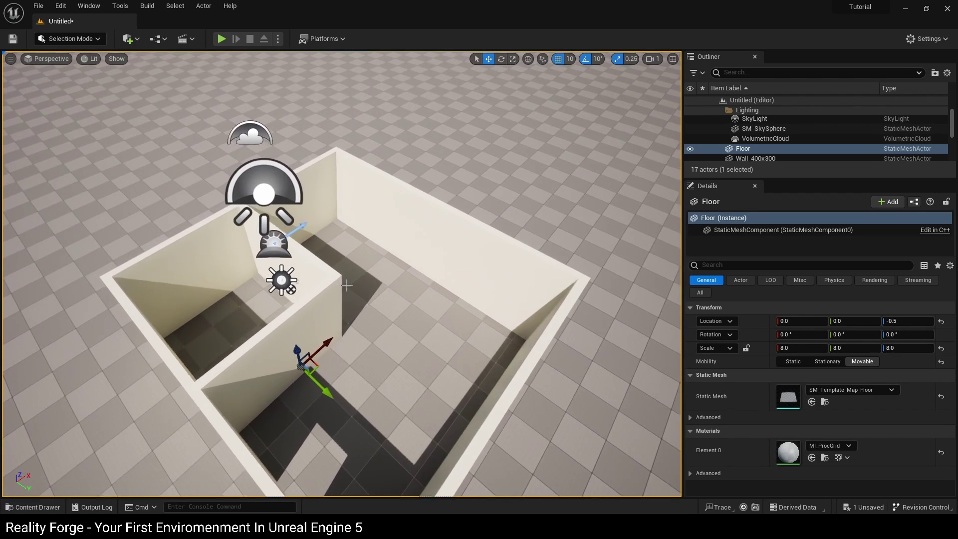
pyautogui.scroll(-4, 423, 232)
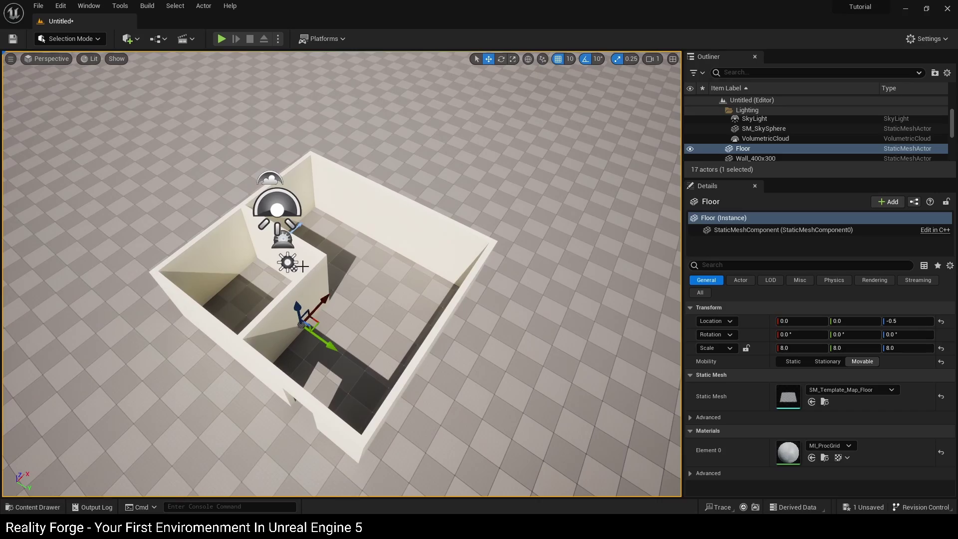
pyautogui.keyDown('alt'); pyautogui.moveTo(339, 308); pyautogui.dragTo(337, 307); pyautogui.keyUp('alt')
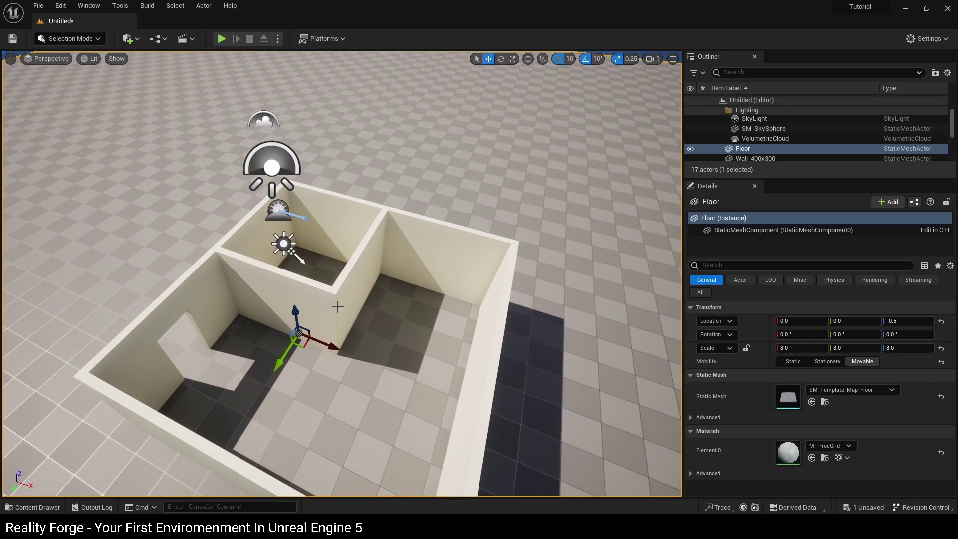
pyautogui.moveTo(388, 358); pyautogui.dragTo(428, 361, button='right')
pyautogui.scroll(4, 293, 332)
pyautogui.moveTo(293, 331); pyautogui.dragTo(566, 331, button='right')
pyautogui.moveTo(343, 323); pyautogui.dragTo(649, 324, button='right')
pyautogui.moveTo(270, 357); pyautogui.dragTo(224, 358, button='right')
pyautogui.moveTo(280, 373); pyautogui.dragTo(190, 344, button='right')
pyautogui.moveTo(237, 314); pyautogui.dragTo(238, 314, button='right')
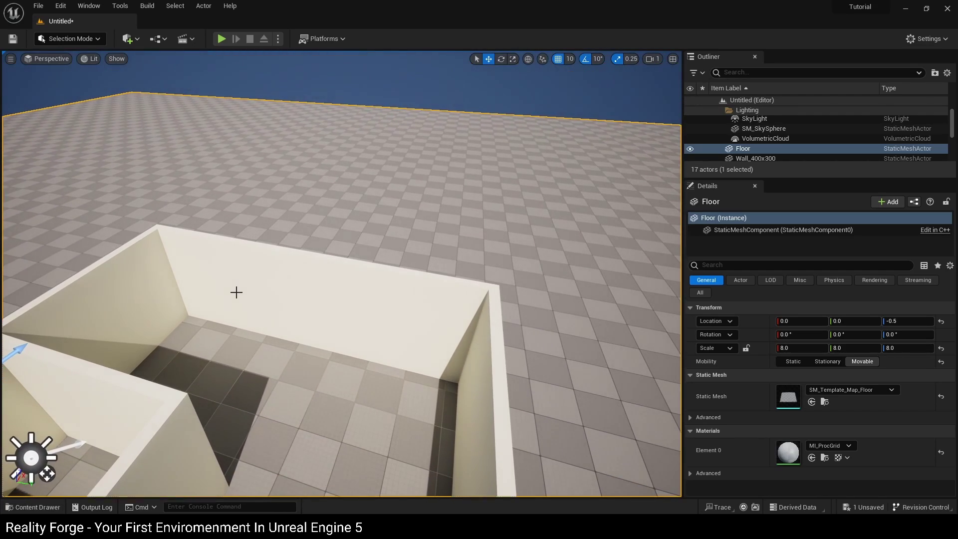
# Replace the mesh of the long outer wall section at Y 30, opposite the doorway side, with Wall_Window_400x300.
pyautogui.click(237, 292)
pyautogui.click(367, 306)
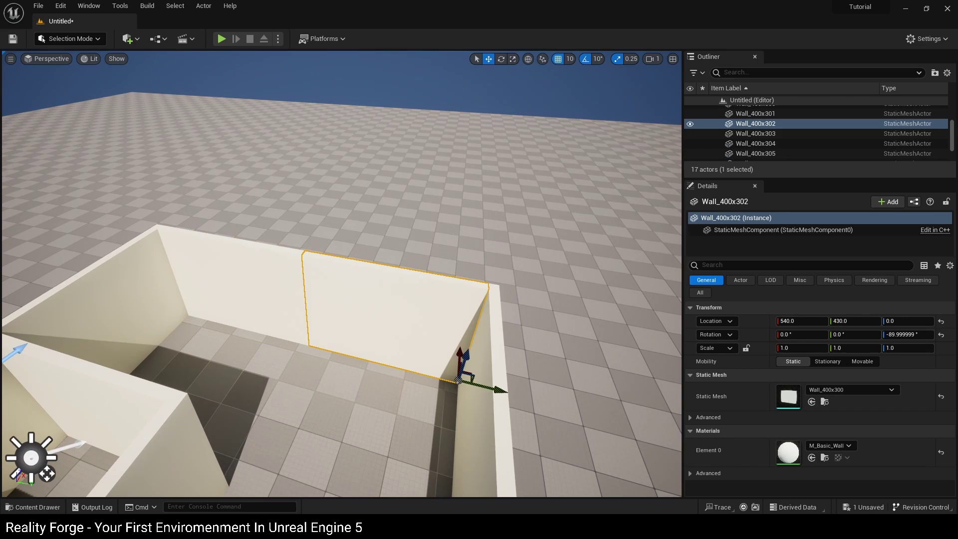
pyautogui.click(270, 291)
pyautogui.click(360, 292)
pyautogui.click(295, 287)
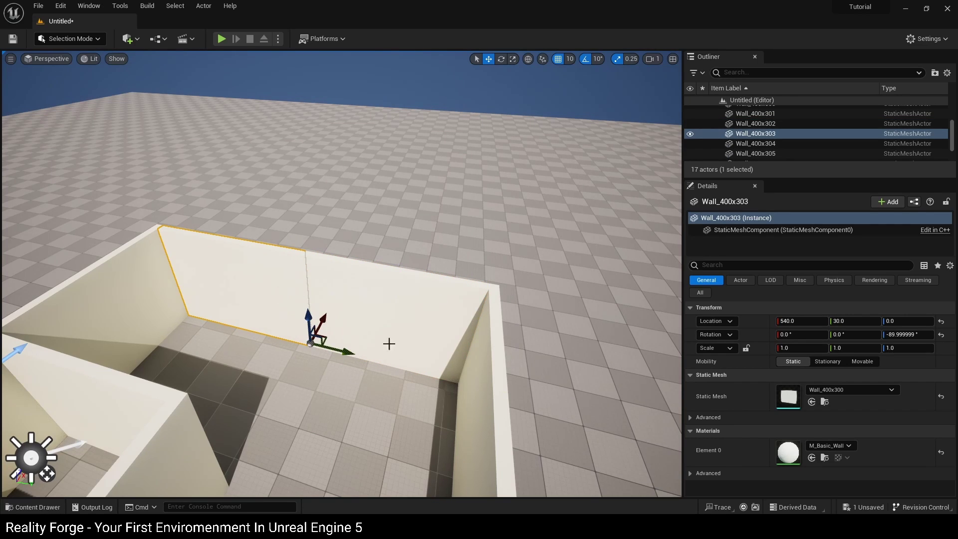
pyautogui.hotkey('ctrl', 'space')
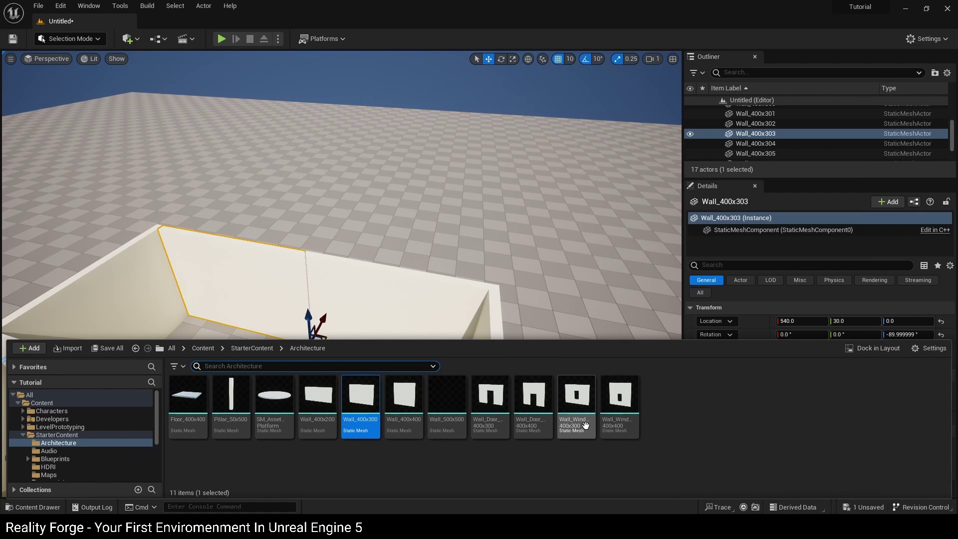
pyautogui.moveTo(396, 271); pyautogui.dragTo(314, 310, button='right')
pyautogui.hotkey('ctrl', 'space')
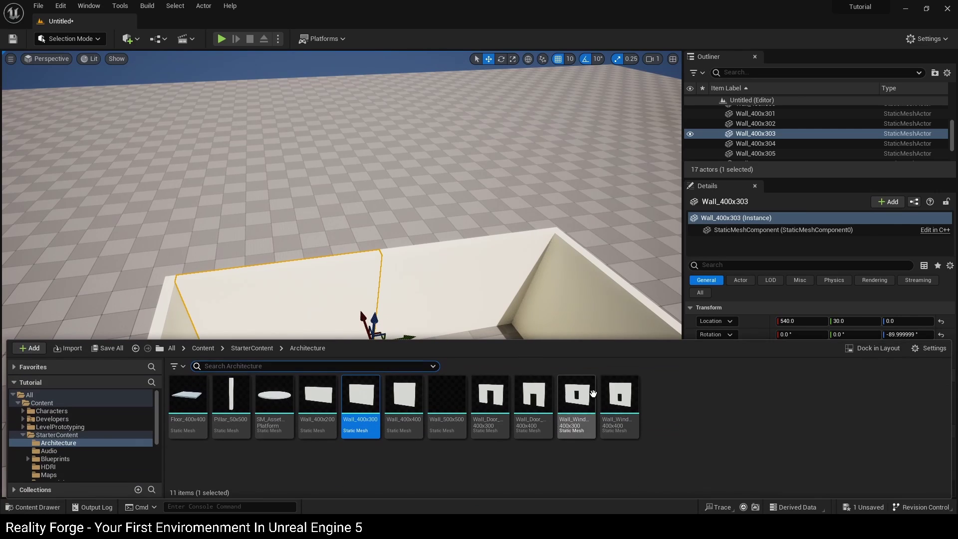
pyautogui.click(575, 413)
pyautogui.hotkey('ctrl', 'space')
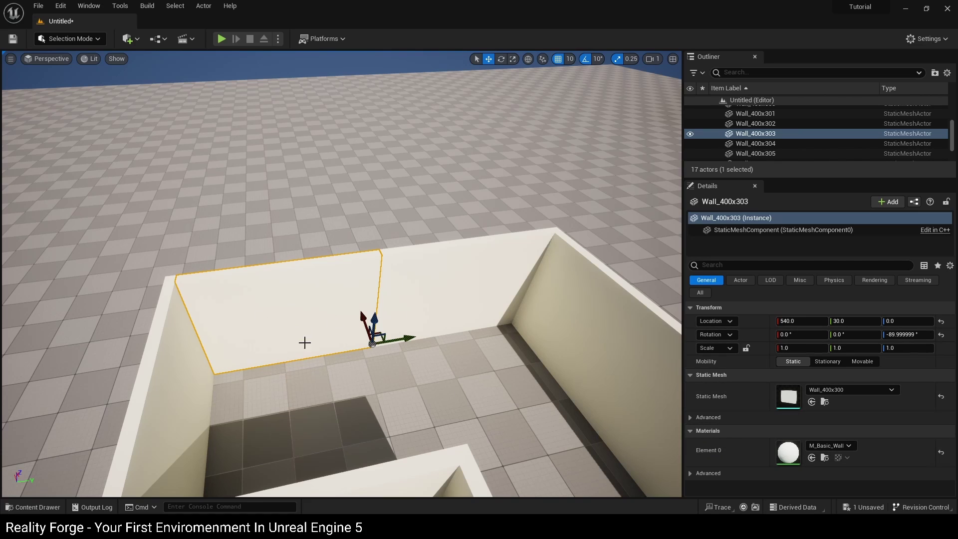
pyautogui.click(812, 402)
# Delete the plain wall section beside the window wall, place a Wall_Window_400x300 mesh in the room and rotate it by -90°.
pyautogui.press('d')
pyautogui.moveTo(506, 400); pyautogui.dragTo(432, 343, button='right')
pyautogui.click(433, 342)
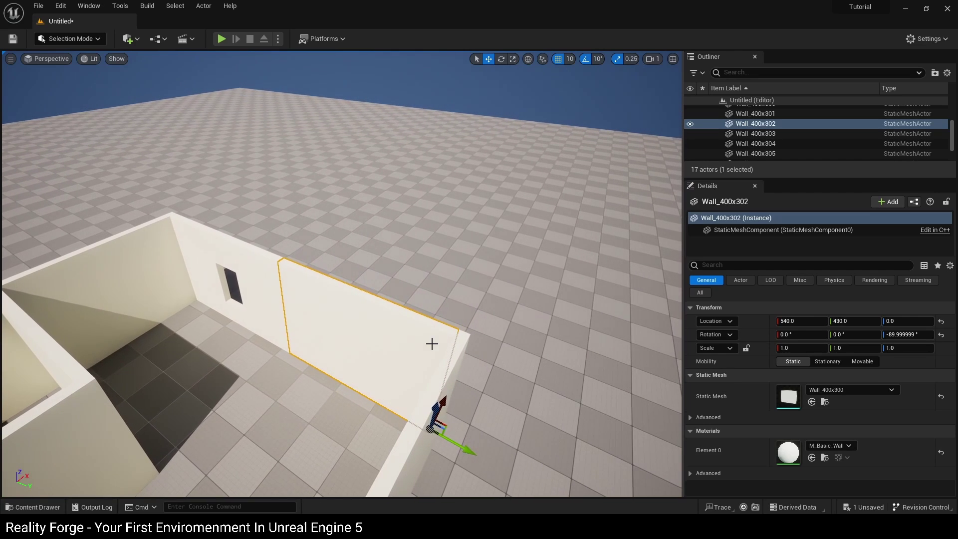
pyautogui.press('Delete')
pyautogui.hotkey('ctrl', 'space')
pyautogui.moveTo(512, 285); pyautogui.dragTo(294, 360)
pyautogui.press('e')
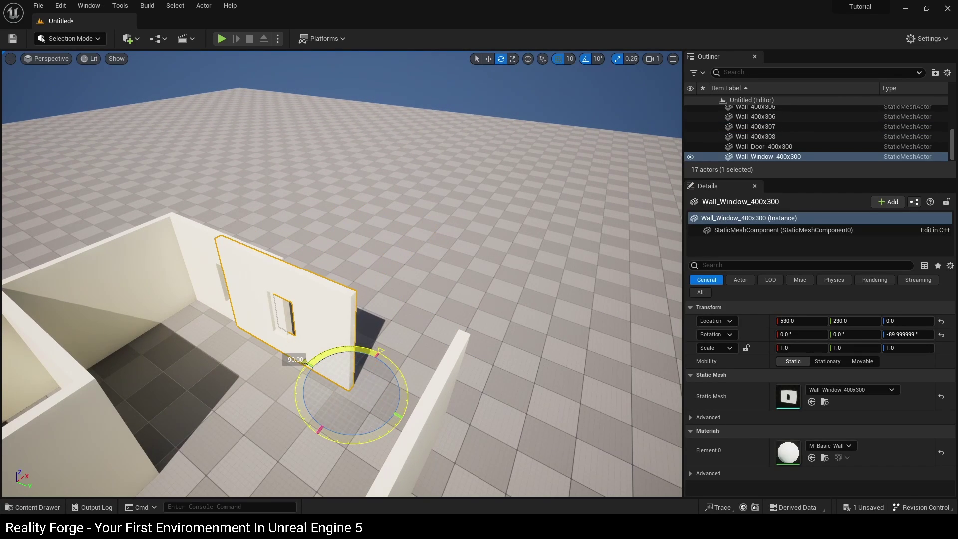
# Move the new window wall to Y 430 to fill the gap and nudge it into line with the neighbouring window wall.
pyautogui.press('w')
pyautogui.moveTo(387, 407); pyautogui.dragTo(484, 427)
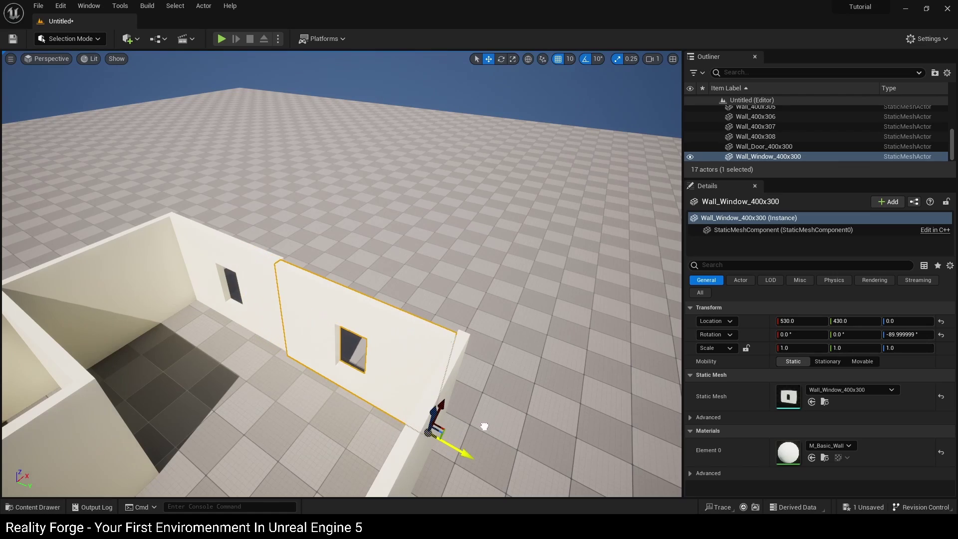
pyautogui.moveTo(453, 418); pyautogui.dragTo(334, 424, button='right')
pyautogui.moveTo(382, 410); pyautogui.dragTo(389, 412)
# Replace the partition parallel to the long walls with a copy of the doorway wall, positioned at X 160, Y 30.
pyautogui.click(430, 374)
pyautogui.moveTo(430, 375); pyautogui.dragTo(423, 348, button='right')
pyautogui.click(424, 348)
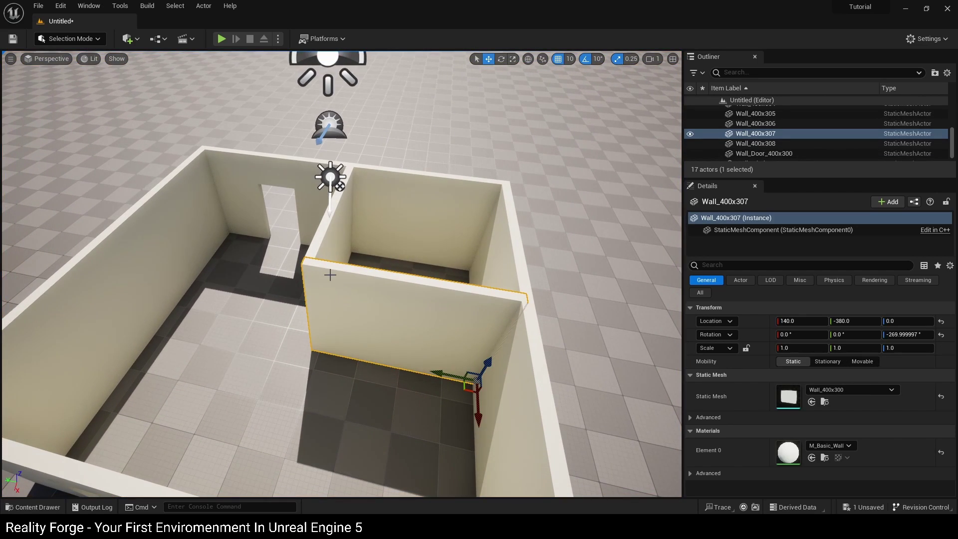
pyautogui.press('Delete')
pyautogui.click(307, 225)
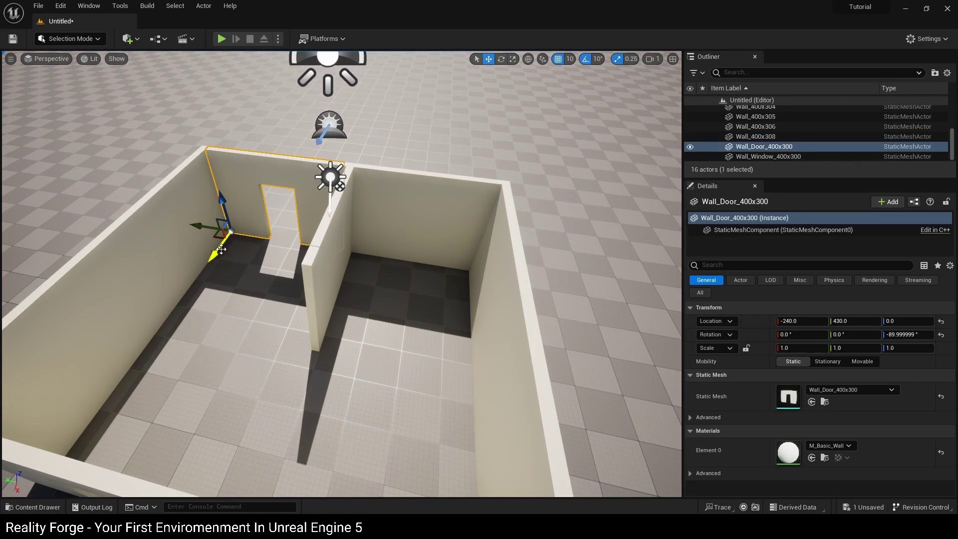
pyautogui.keyDown('alt'); pyautogui.moveTo(221, 250); pyautogui.dragTo(286, 332); pyautogui.keyUp('alt')
pyautogui.moveTo(287, 332); pyautogui.dragTo(391, 407, button='right')
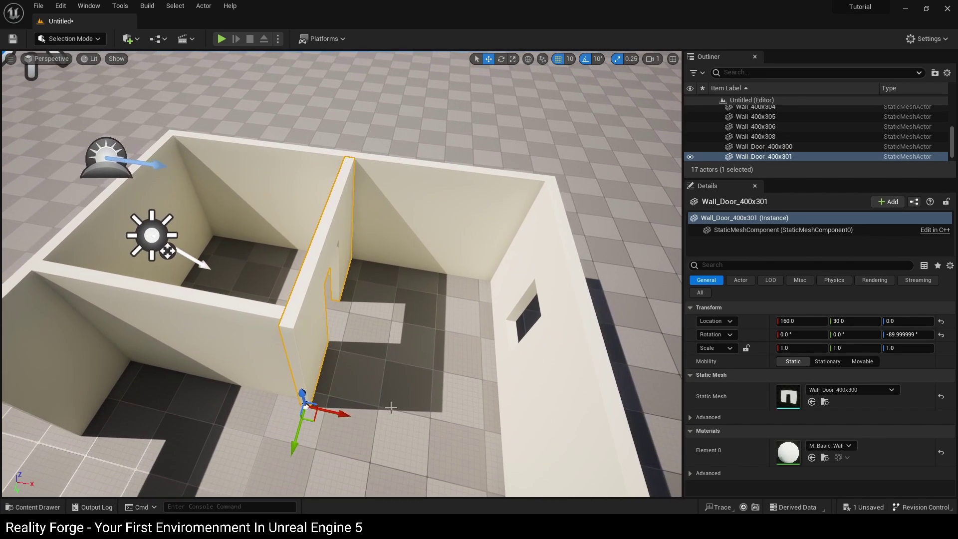
# Nudge the adjoining solid partition slightly to line up with the end of the new doorway partition.
pyautogui.click(243, 336)
pyautogui.moveTo(242, 335); pyautogui.dragTo(256, 352, button='right')
pyautogui.moveTo(329, 374); pyautogui.dragTo(325, 379)
pyautogui.click(345, 416)
pyautogui.moveTo(345, 417); pyautogui.dragTo(554, 372, button='right')
pyautogui.moveTo(272, 344); pyautogui.dragTo(299, 323, button='right')
pyautogui.moveTo(236, 346); pyautogui.dragTo(236, 347, button='right')
pyautogui.press('w')
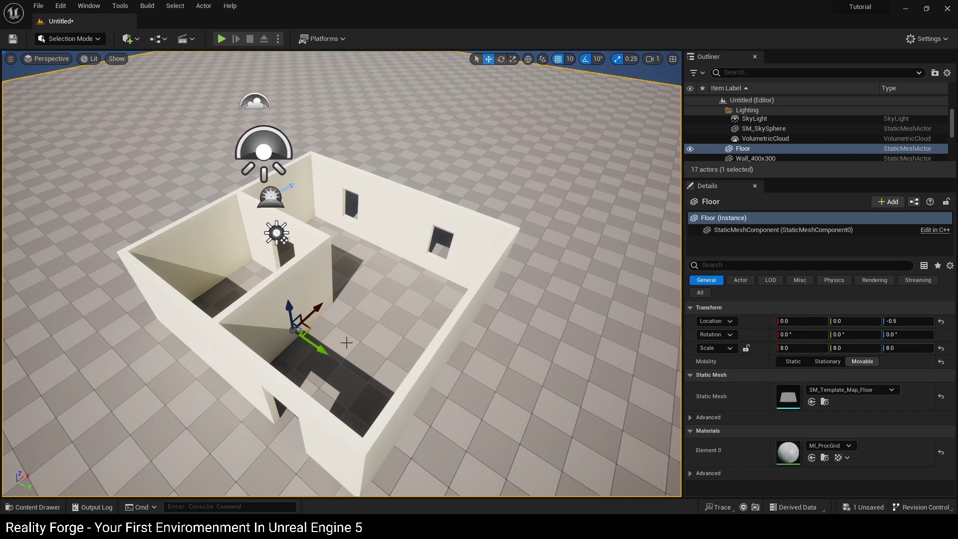
pyautogui.scroll(-5, 347, 343)
pyautogui.scroll(6, 347, 330)
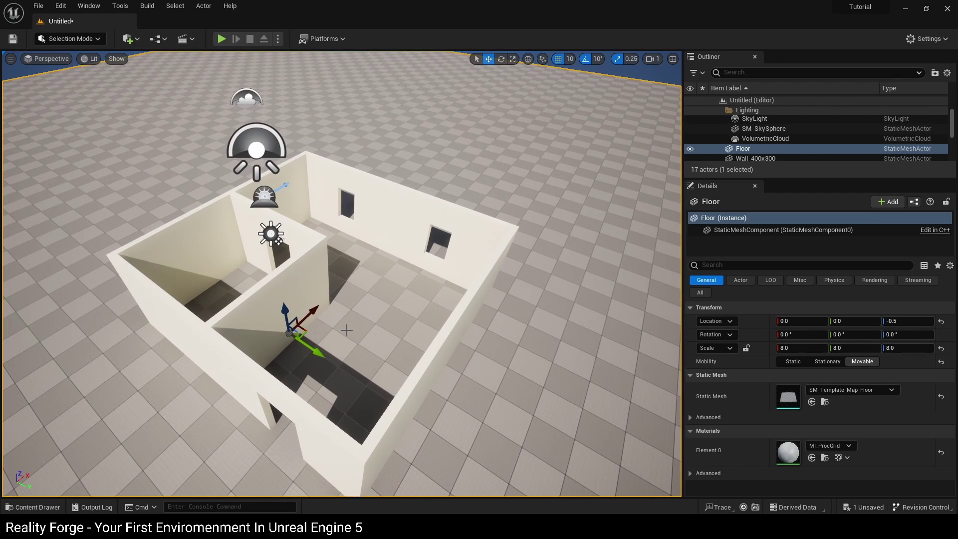